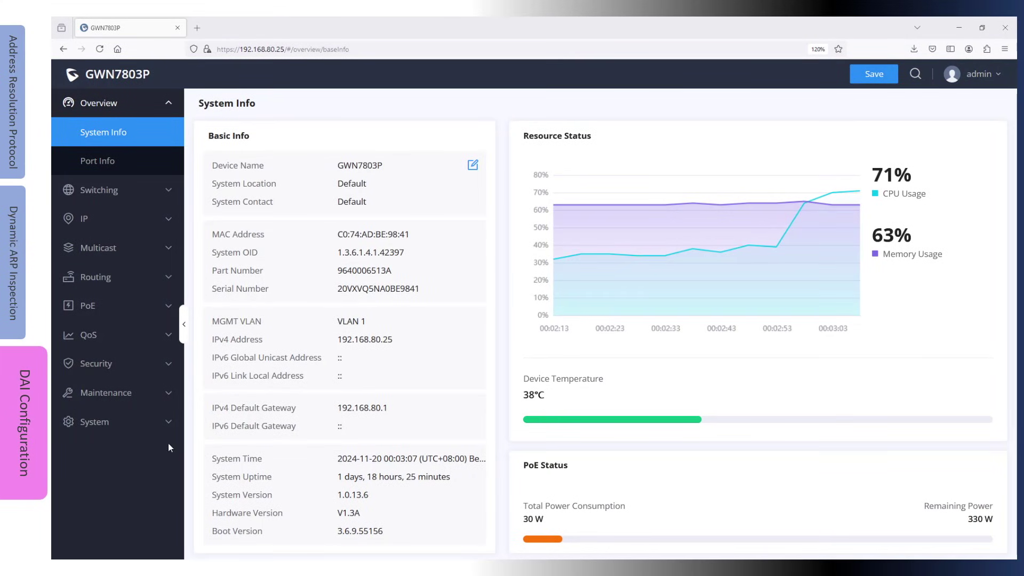
Go to the Security section's DAI page, where DAI is off for VLAN 1 and all ports are disabled
left_click(88, 364)
scroll(116, 435, "down", 5)
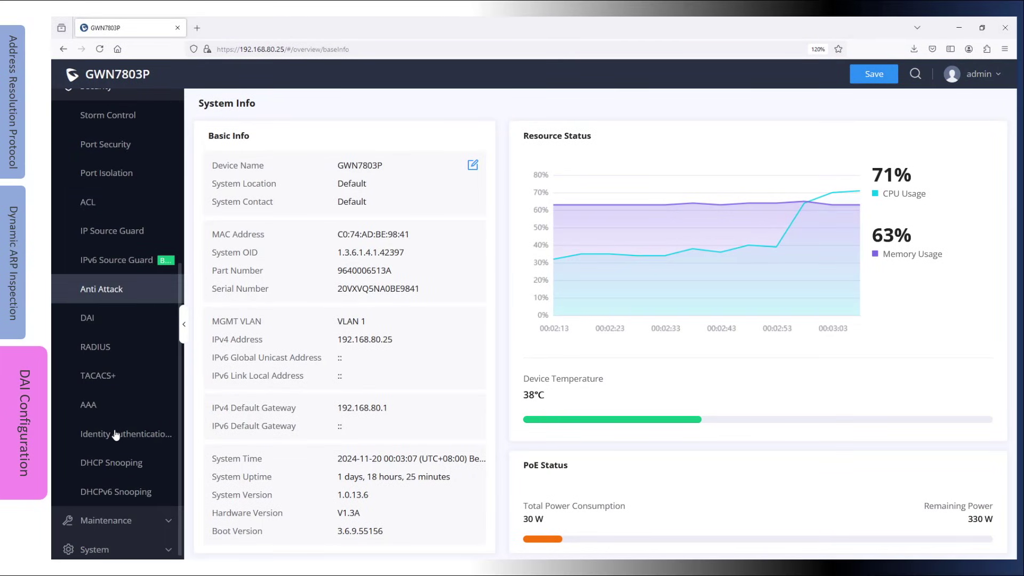
left_click(98, 323)
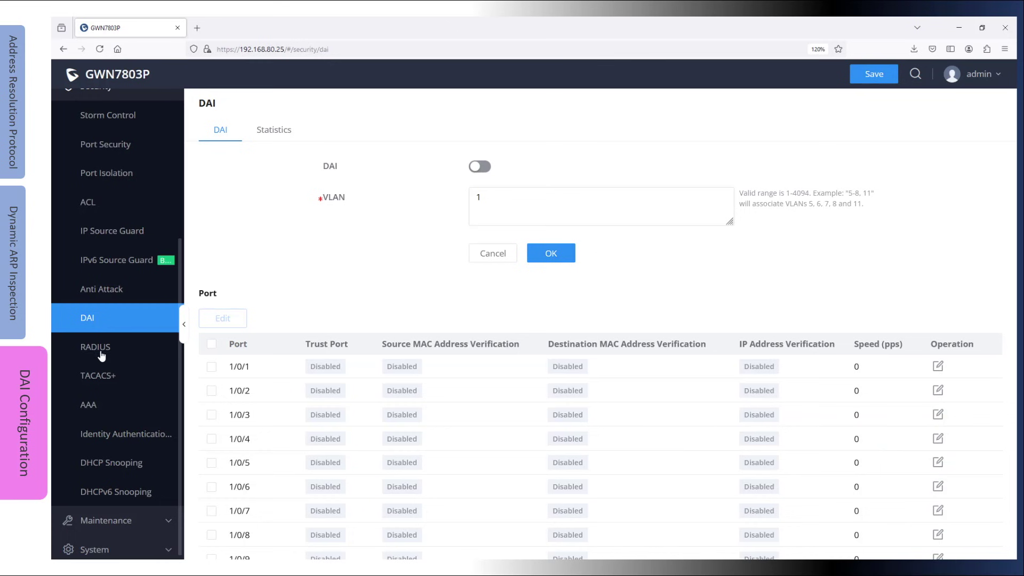
Turn on DHCP snooping for VLAN 1
left_click(117, 463)
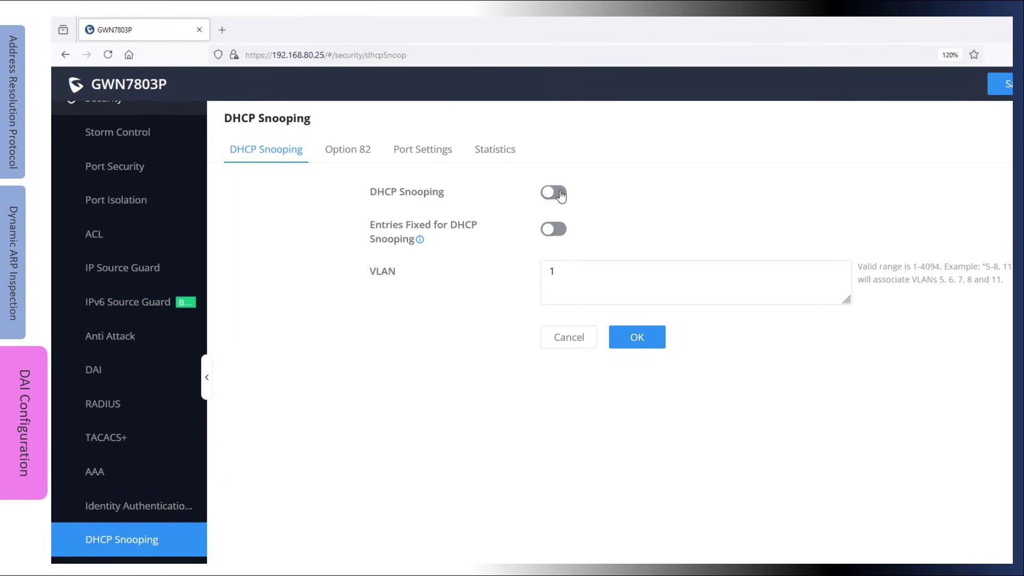
left_click(555, 193)
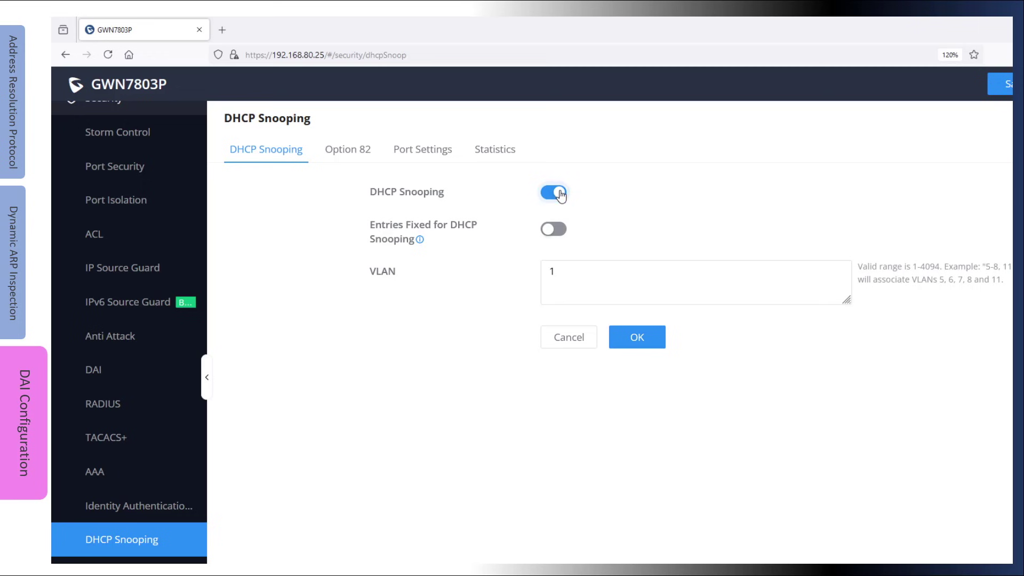
left_click(642, 344)
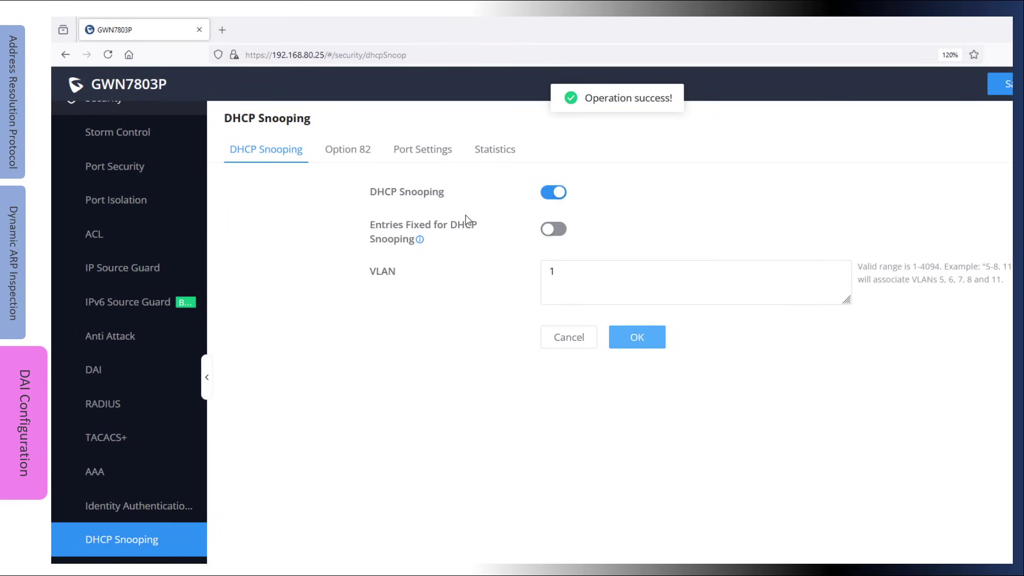
Make port 1/0/2 a trusted port in the DHCP snooping port settings
left_click(411, 153)
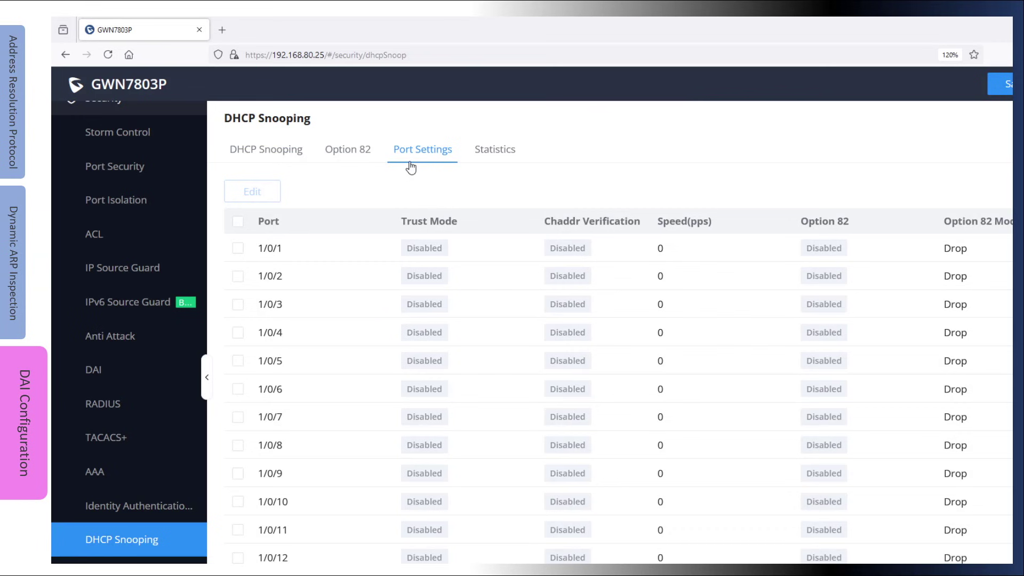
left_click(238, 276)
left_click(252, 191)
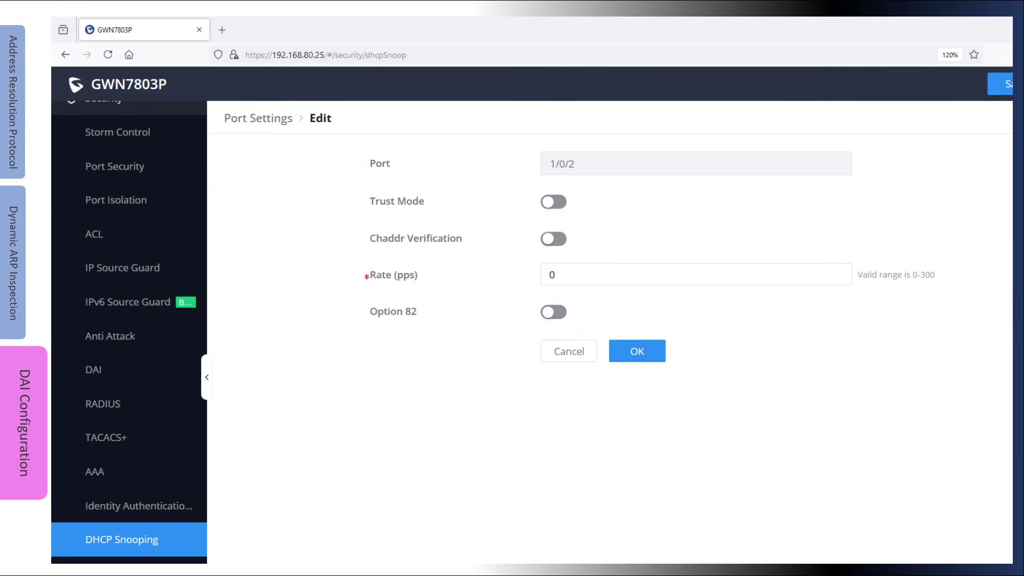
left_click(557, 205)
left_click(636, 350)
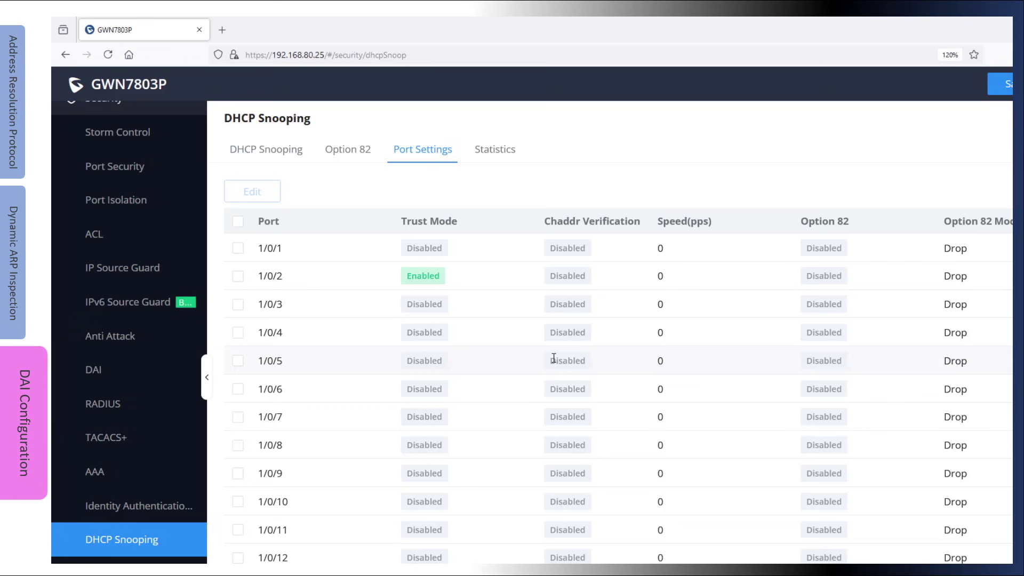
Switch Dynamic ARP Inspection on and apply it to VLAN 1
left_click(110, 372)
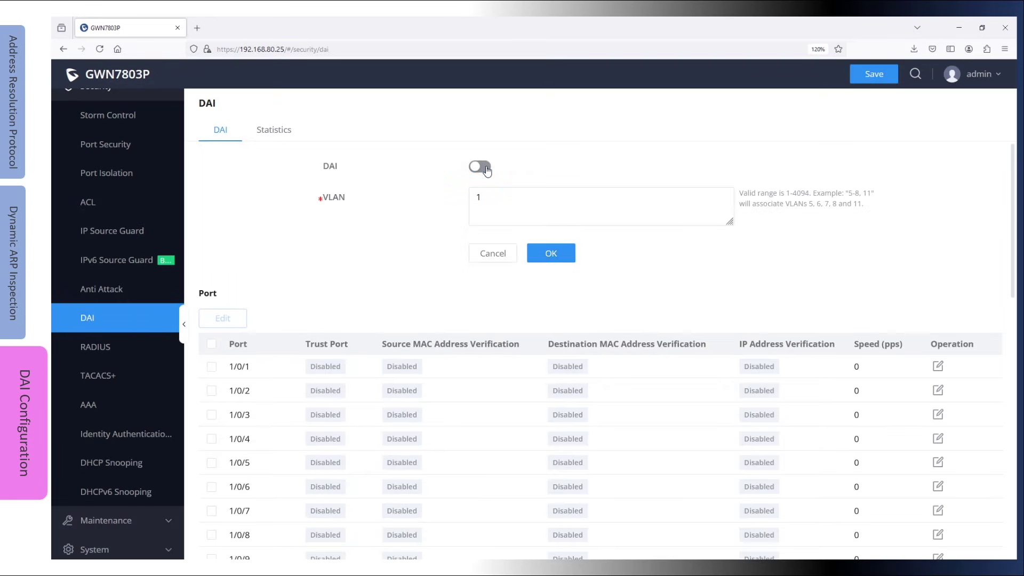
left_click(556, 192)
left_click(491, 197)
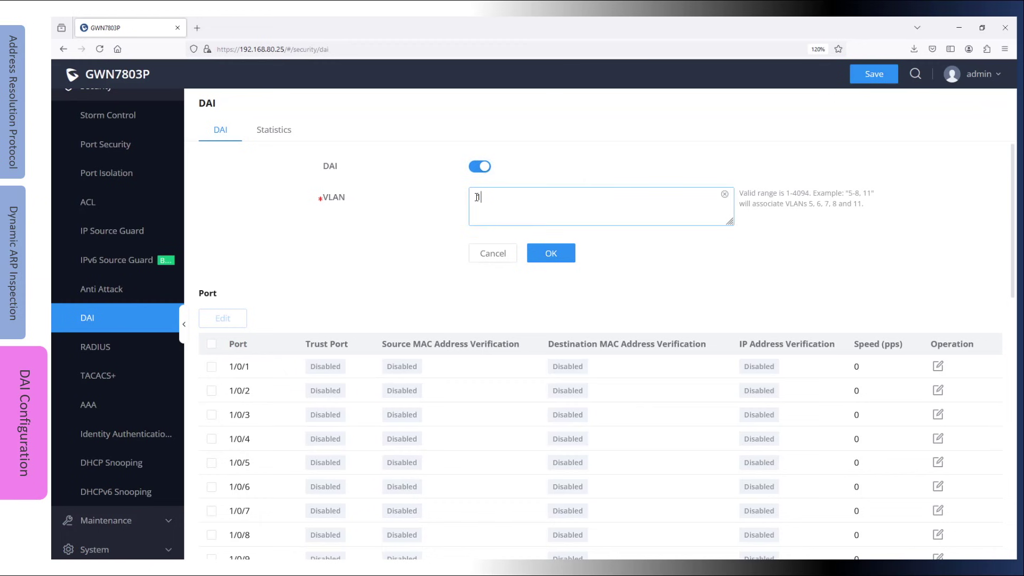
left_click_drag(482, 197, 469, 197)
left_click(561, 259)
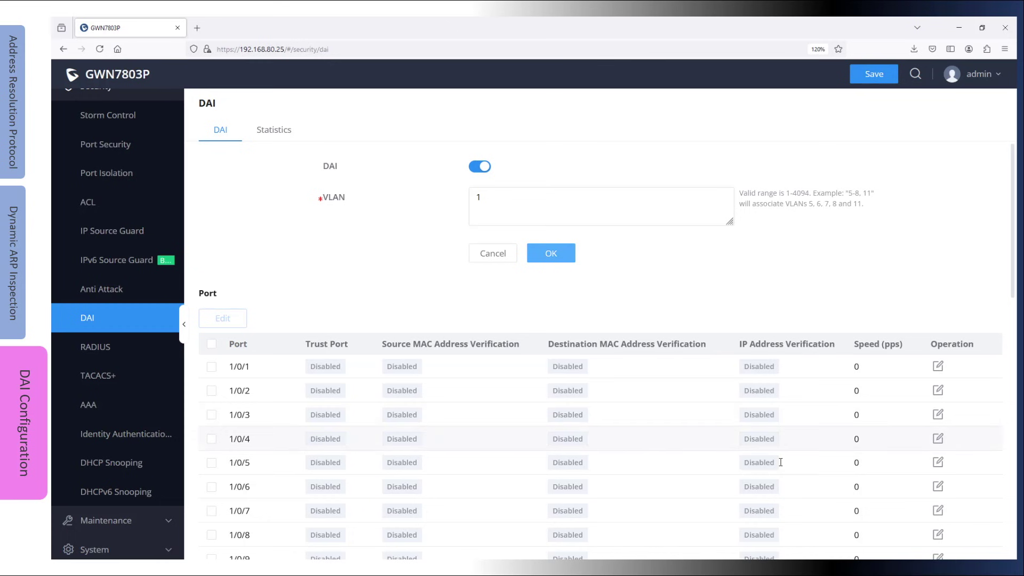
Open the DAI settings of port 1/0/5, currently at 0 pps
left_click(939, 463)
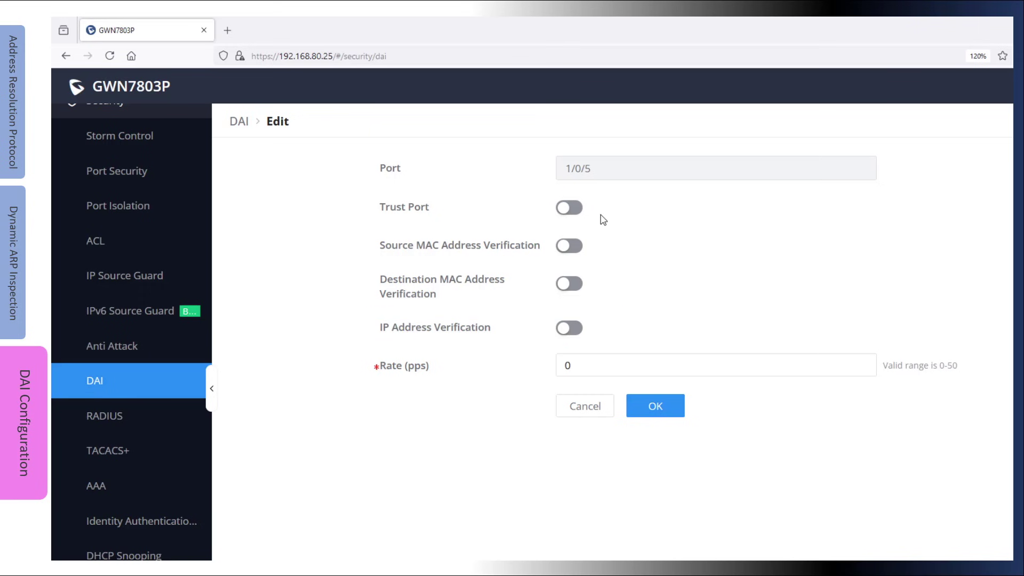
Change port 1/0/5's DAI rate from 0 to 10 pps and save
left_click_drag(572, 365, 546, 365)
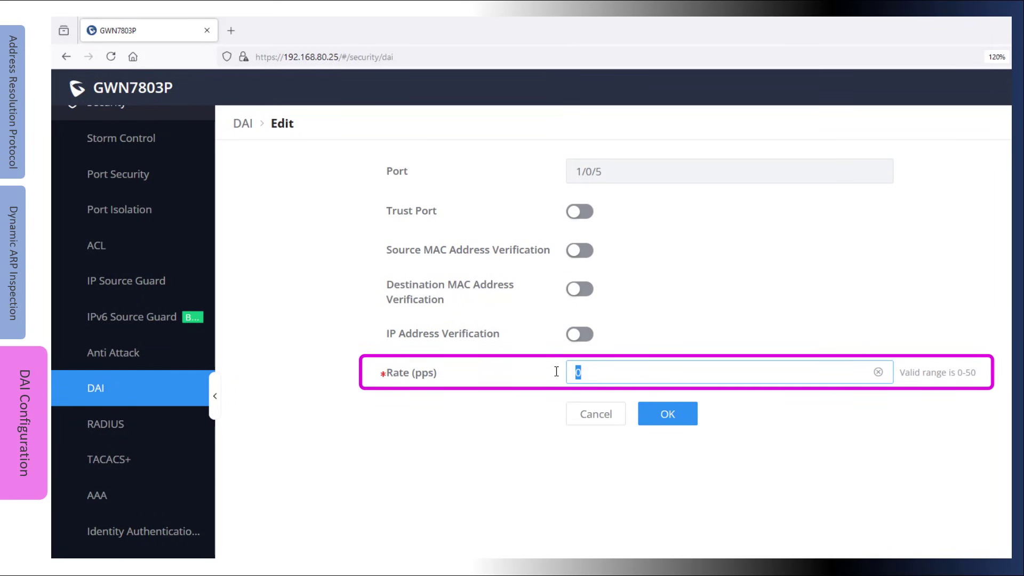
type("10")
left_click(690, 338)
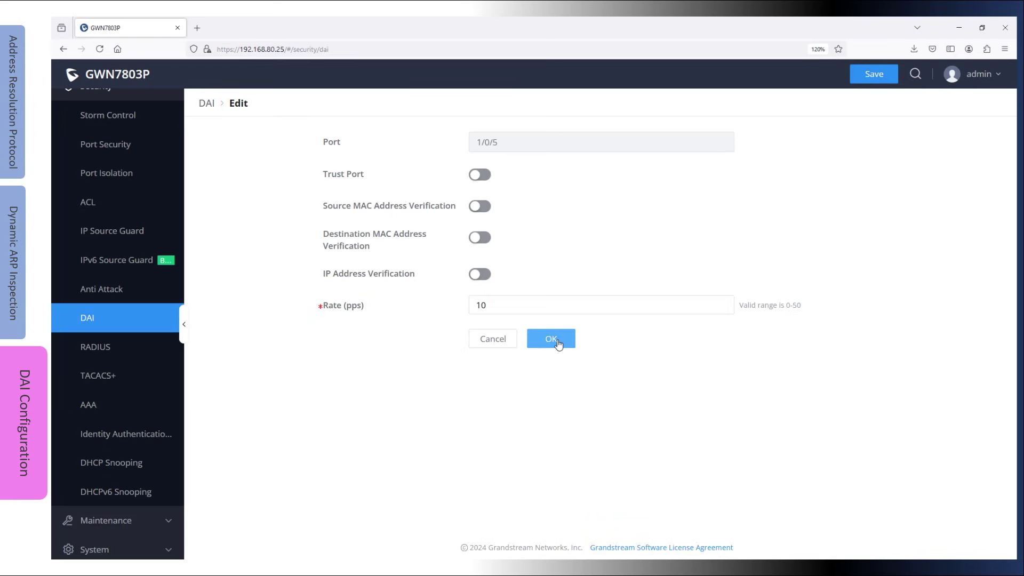
left_click(558, 344)
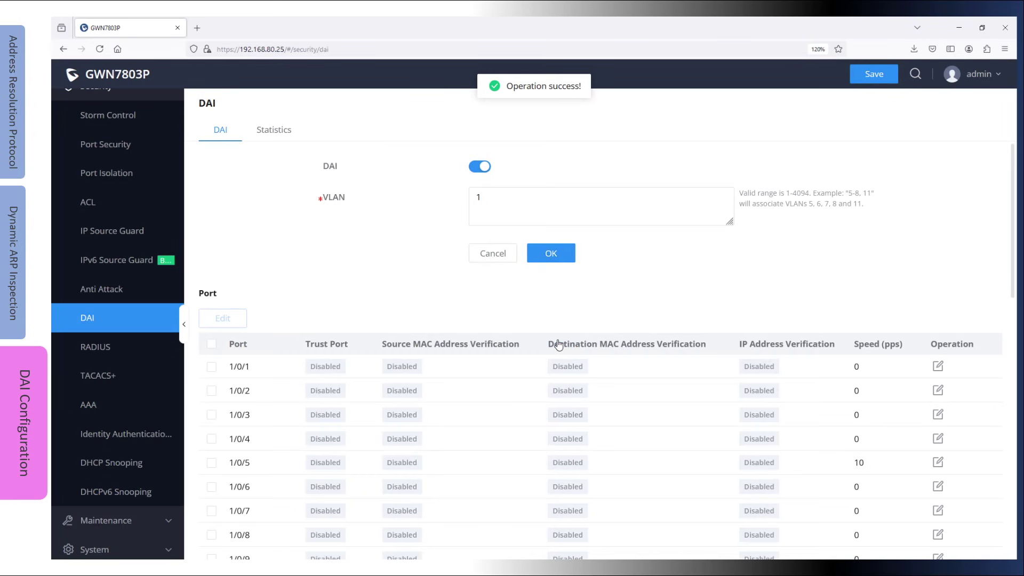
Under Switching > Port Auto Recovery, recover port 1/0/9 that ARP inspection disabled
scroll(108, 240, "up", 4)
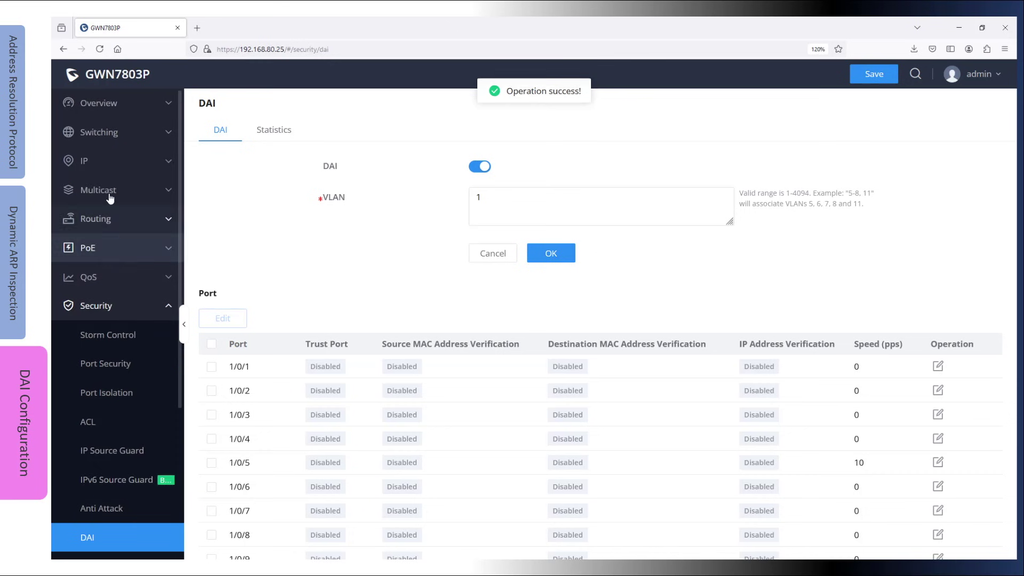
left_click(100, 134)
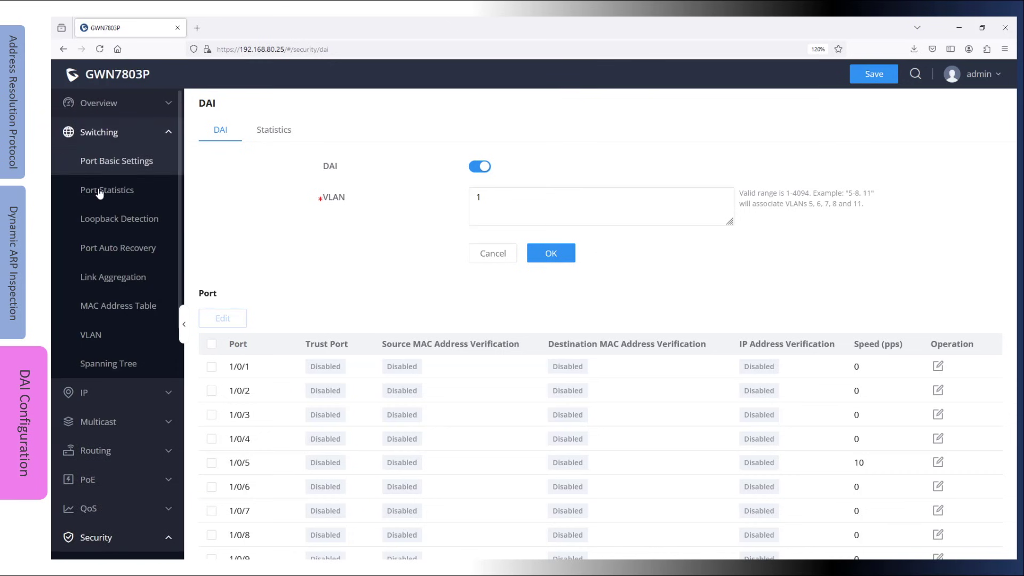
left_click(116, 249)
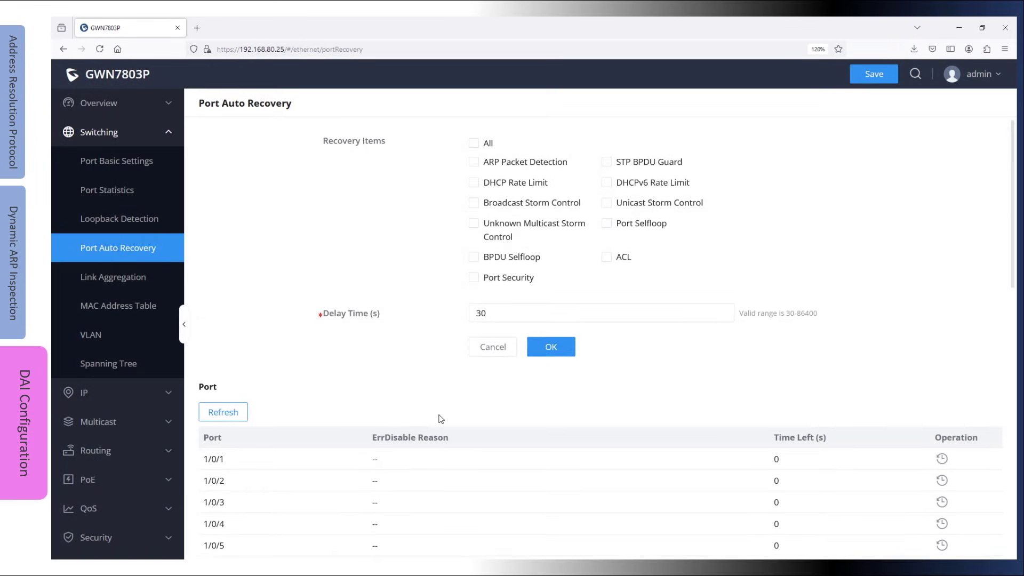
scroll(439, 418, "down", 5)
left_click_drag(436, 356, 372, 357)
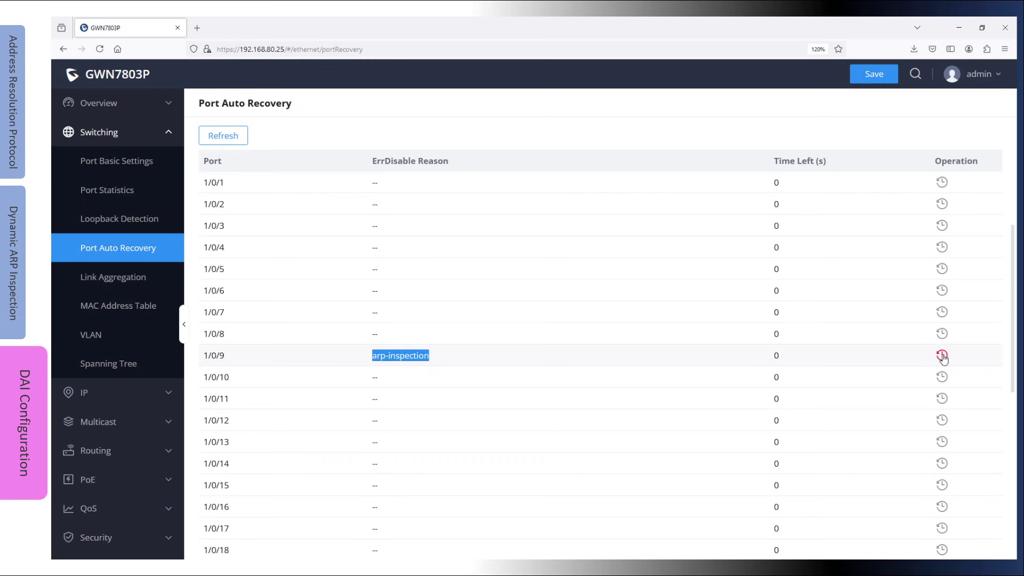
left_click(942, 355)
left_click(919, 323)
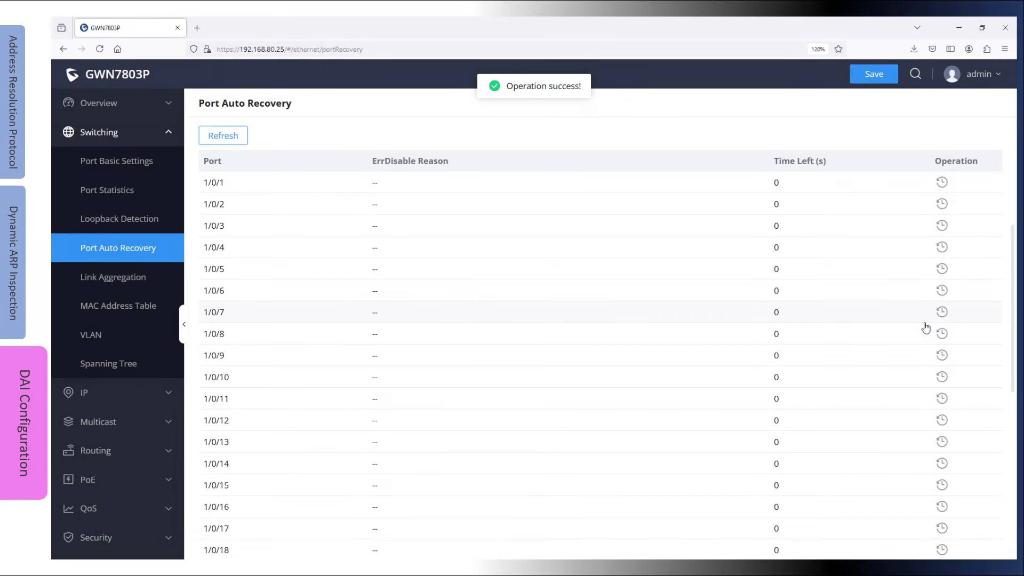
Enable auto recovery for ARP Packet Detection with a 45-second delay time
scroll(425, 339, "up", 5)
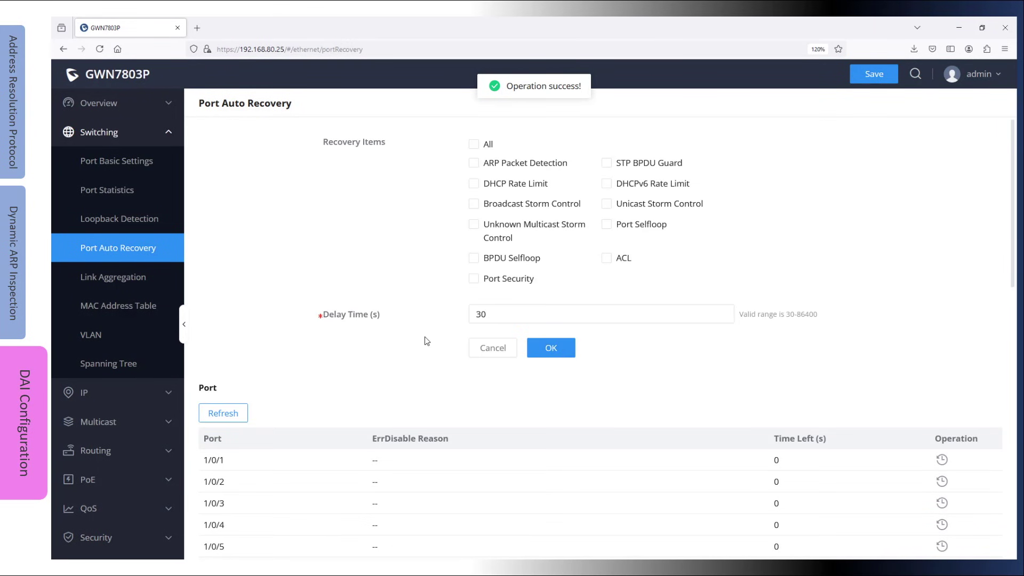
left_click(473, 164)
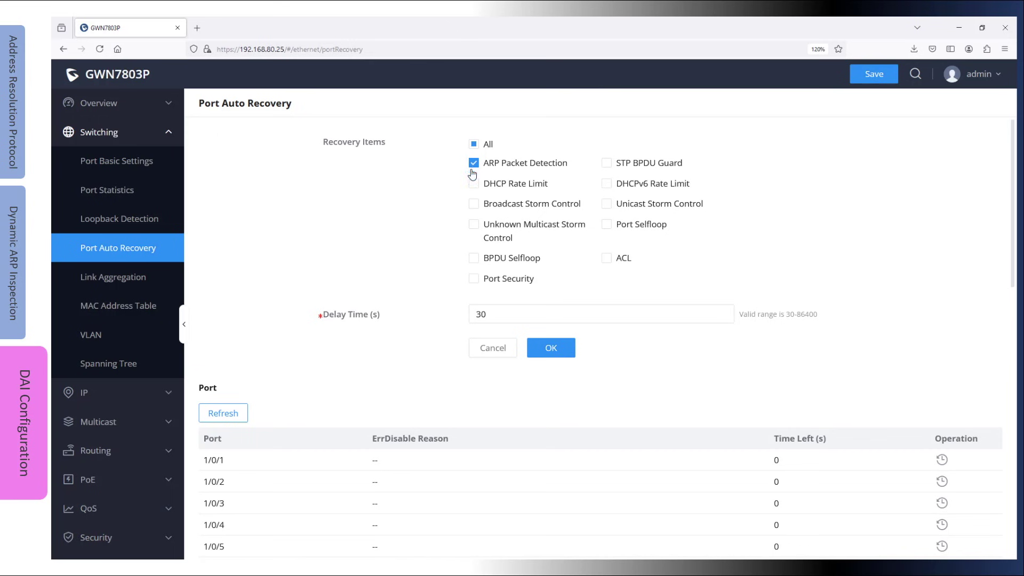
left_click(486, 316)
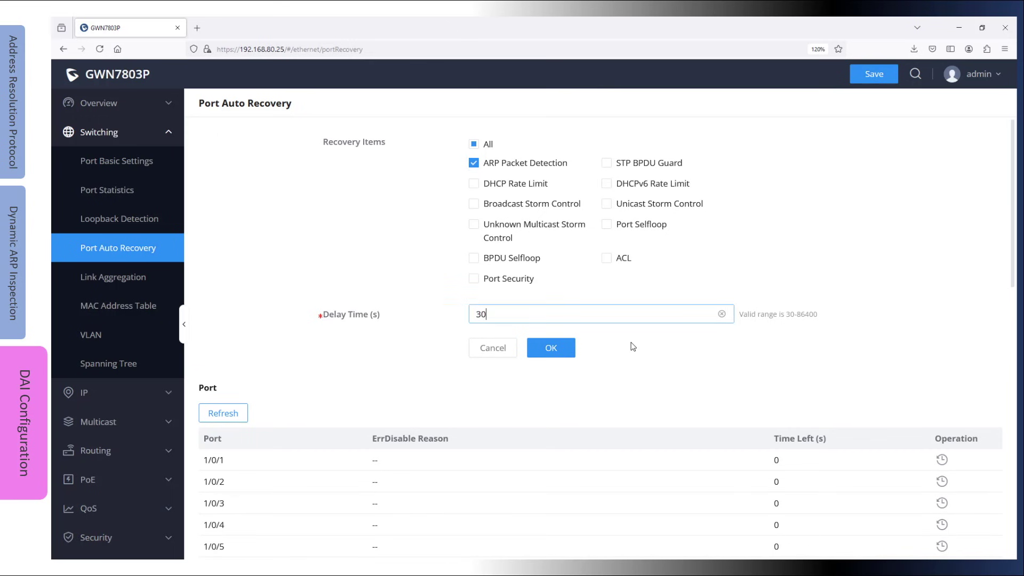
key("BackSpace")
key("BackSpace")
type("45")
left_click(558, 356)
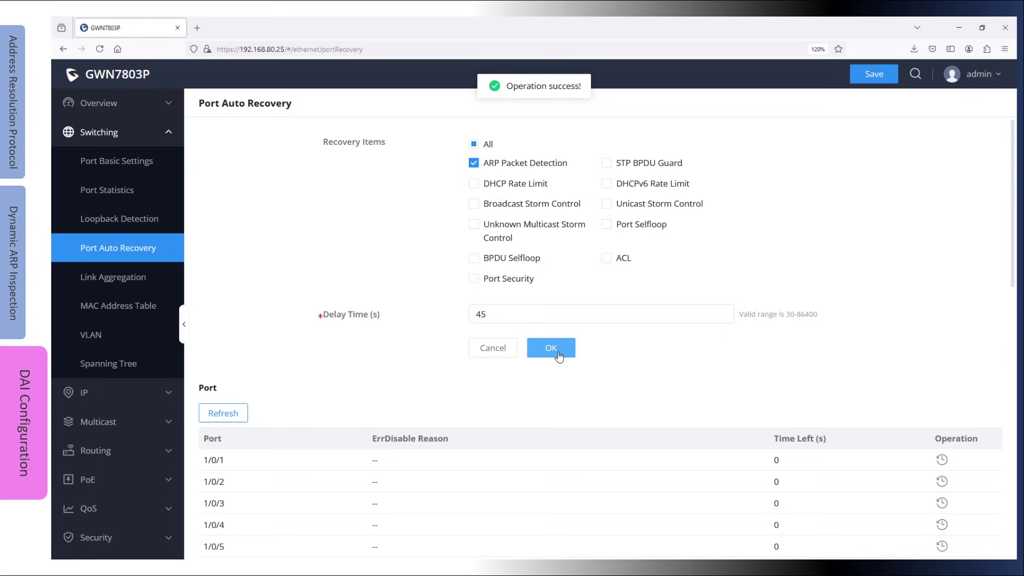
Open the Maintenance > Diagnostics logs
scroll(138, 490, "down", 2)
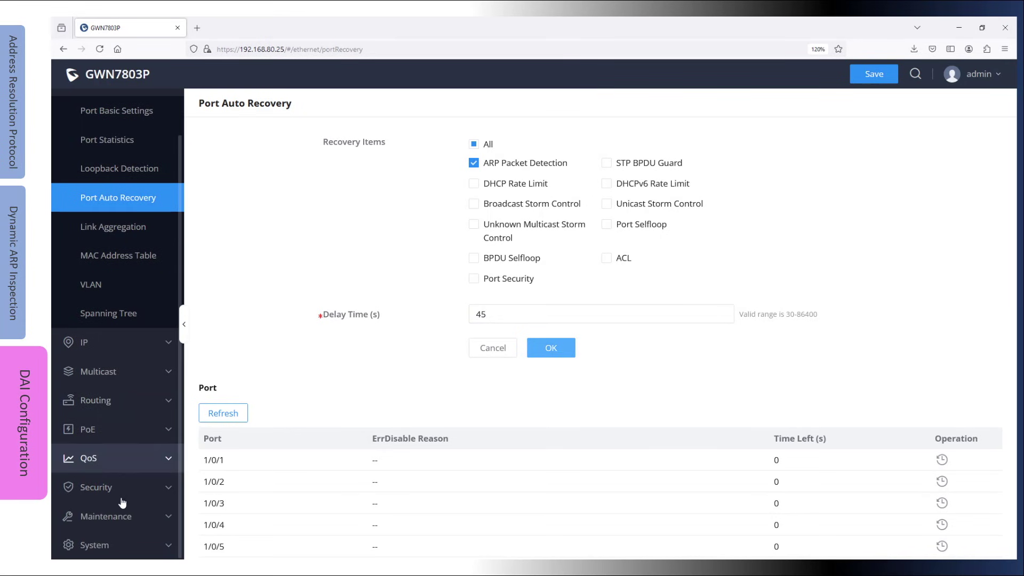
left_click(120, 518)
scroll(109, 368, "down", 5)
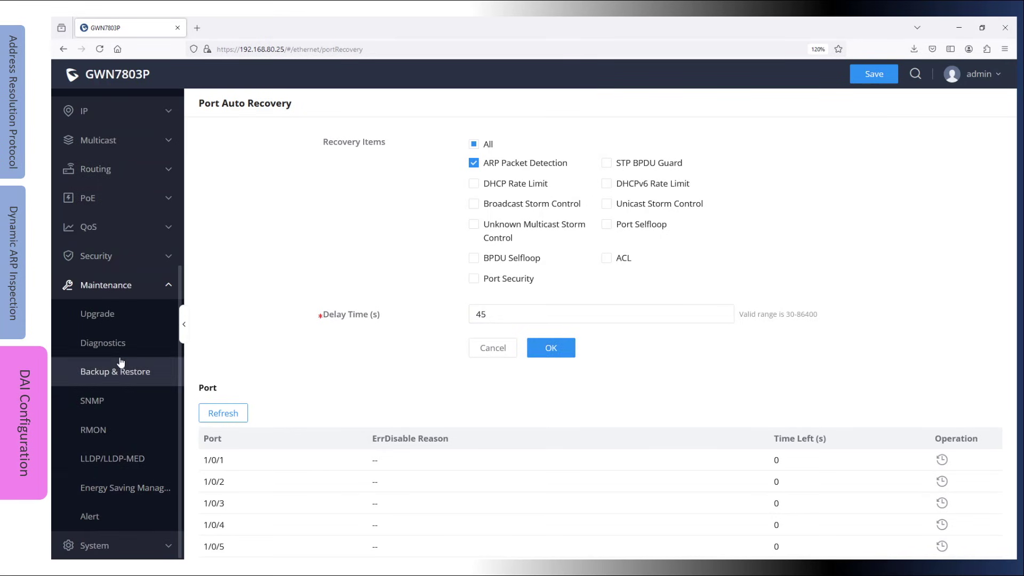
left_click(114, 343)
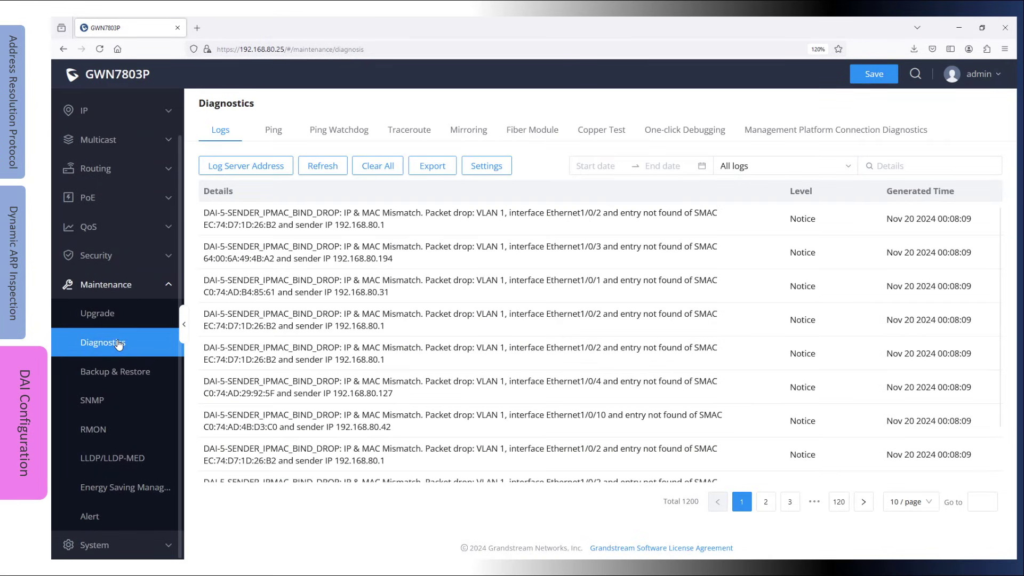
Filter the logs by the keyword 'dai' to list the 1016 IP-MAC mismatch drop entries
left_click_drag(204, 212, 419, 227)
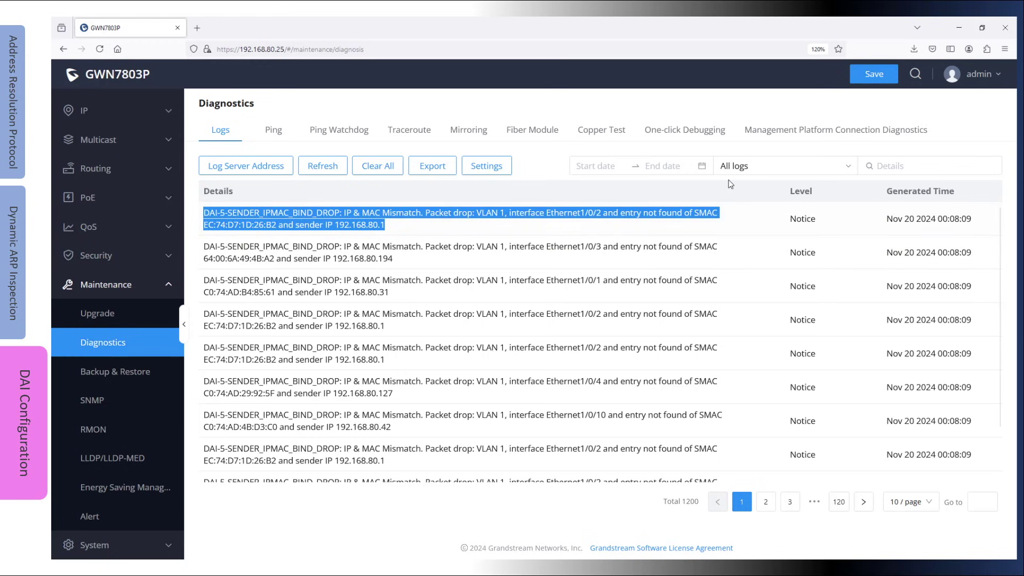
left_click(895, 166)
type("dai")
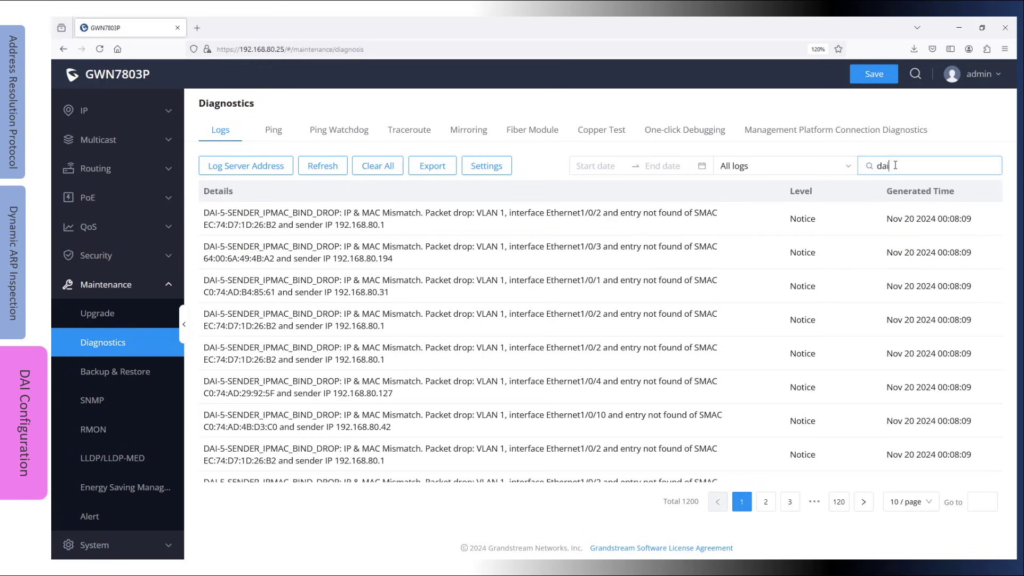
key("Return")
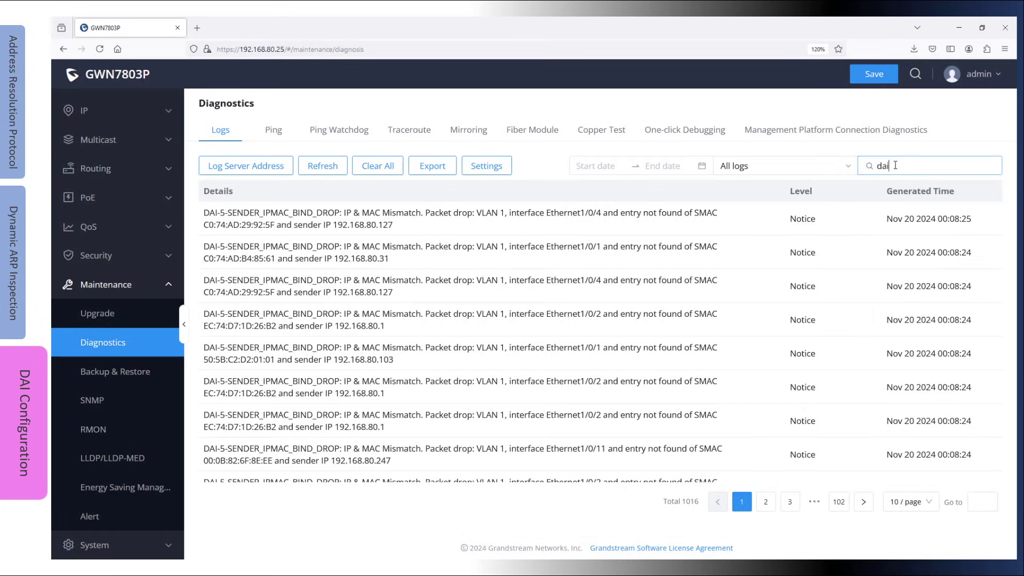